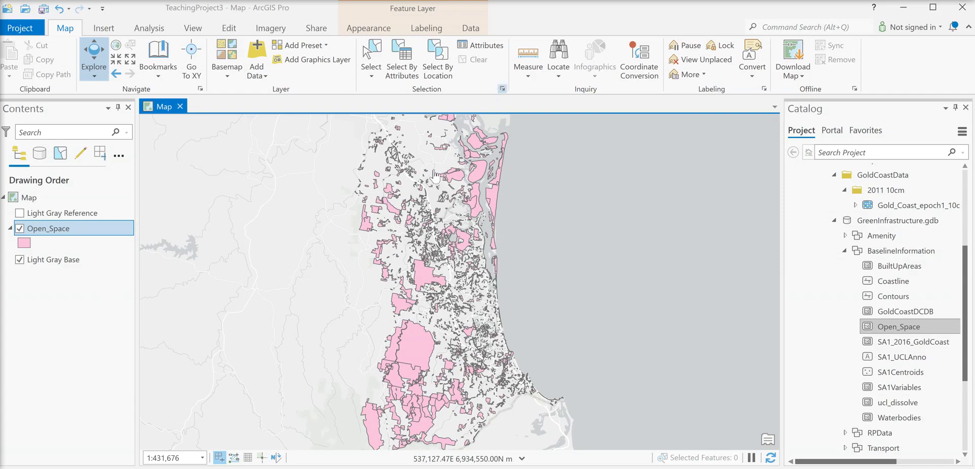
Apply the Black Outline (1pt) symbol to the Open_Space layer
click(24, 244)
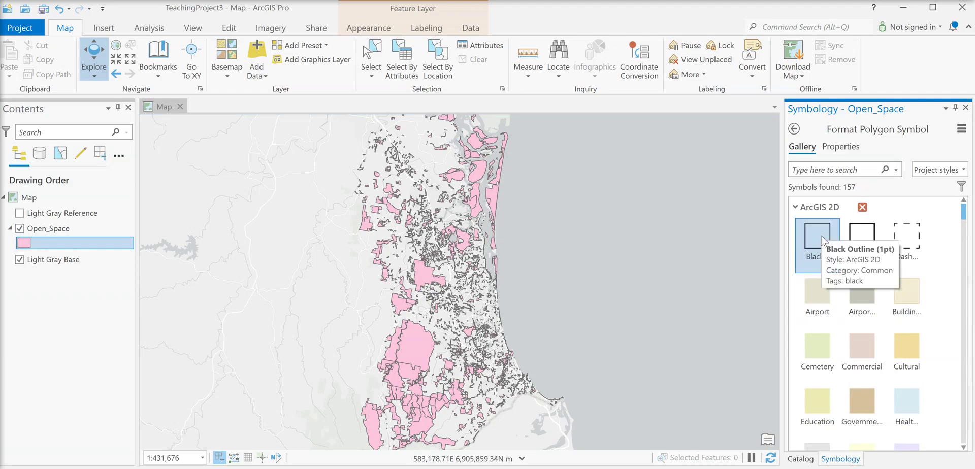
click(823, 240)
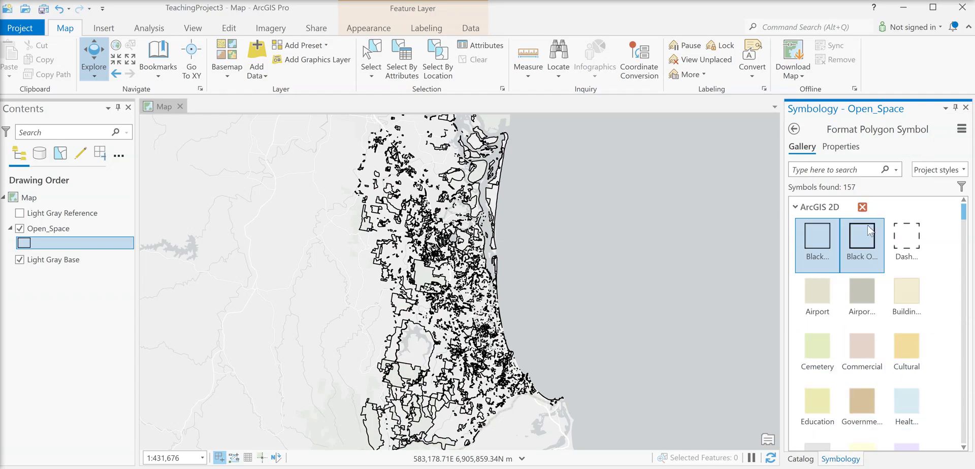
click(801, 459)
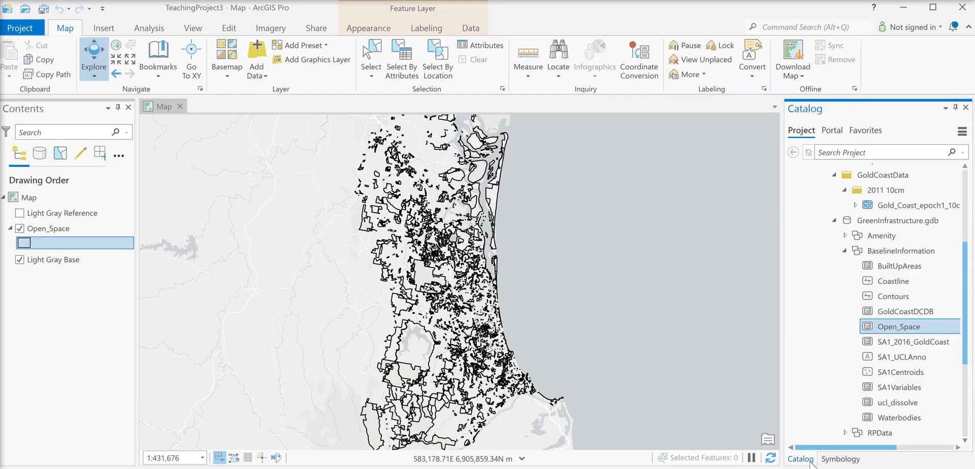
Examine the Open_Space attribute table with its records sorted by Name in ascending order, and close the table
right_click(57, 229)
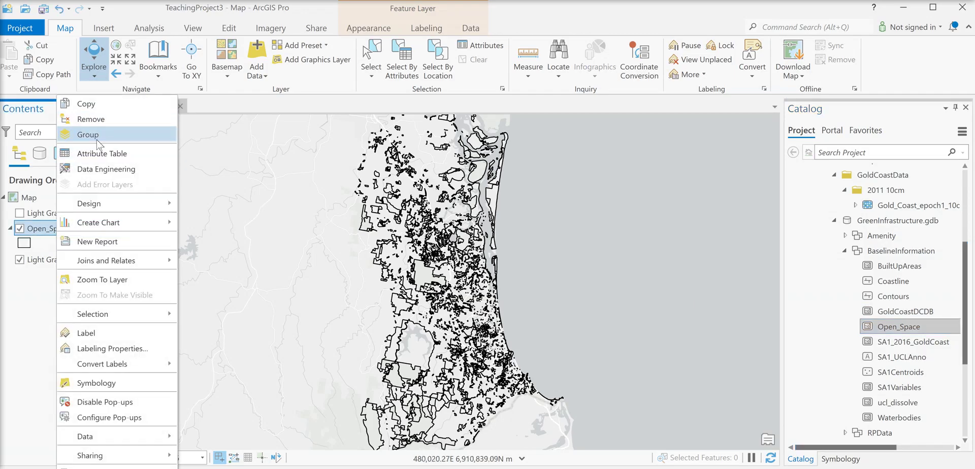
click(97, 158)
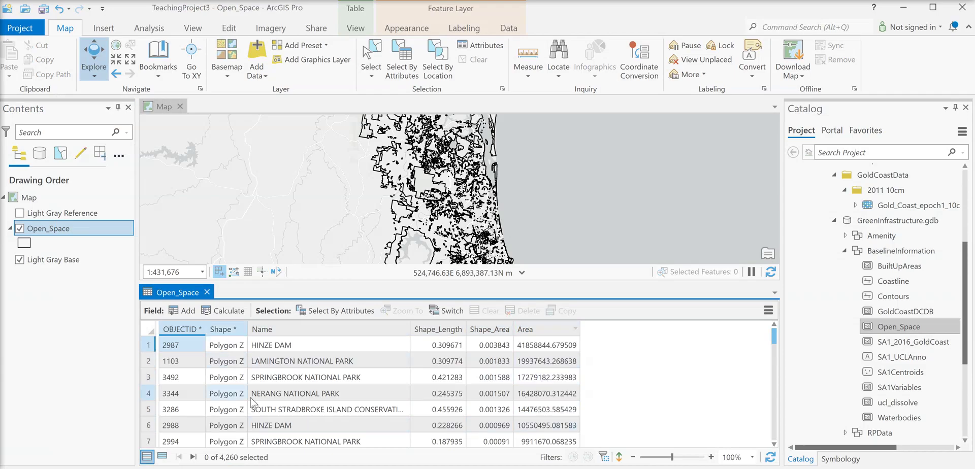
right_click(283, 334)
click(310, 340)
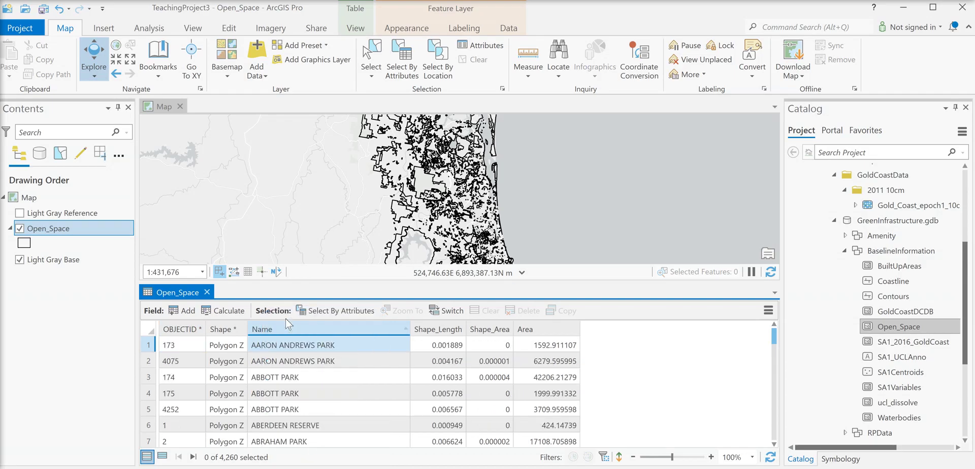
scroll(324, 398, down, 5)
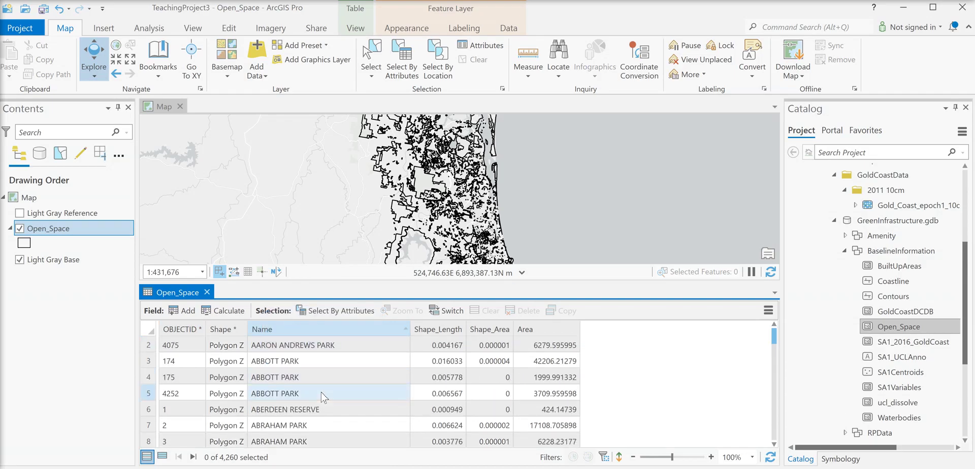
scroll(324, 397, down, 2)
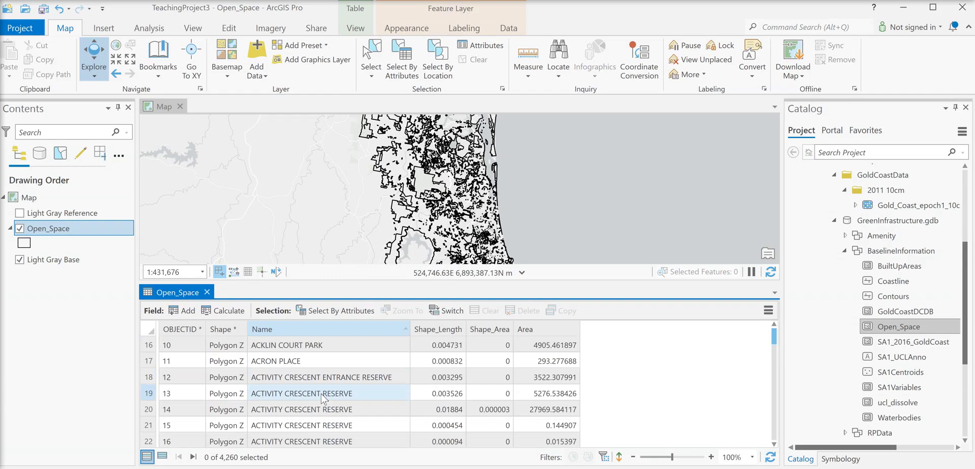
click(208, 292)
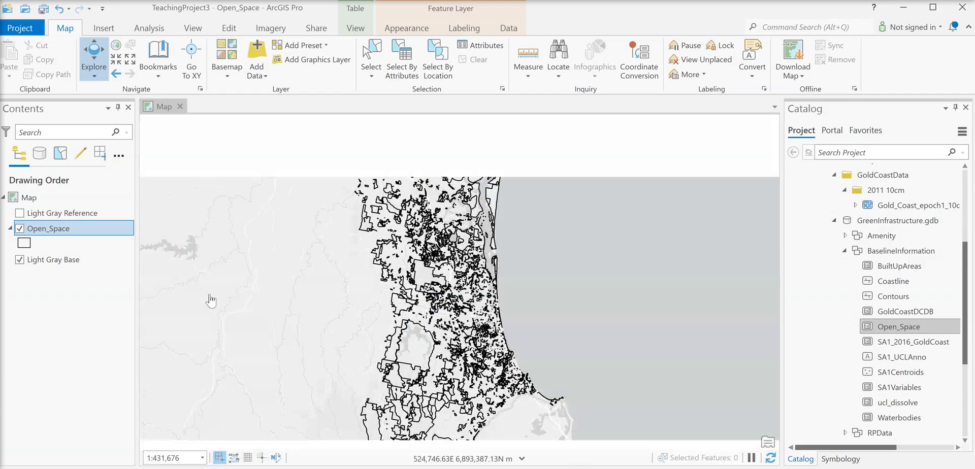
Apply the green Park symbol from the ArcGIS 2D style to the Open_Space layer
click(24, 243)
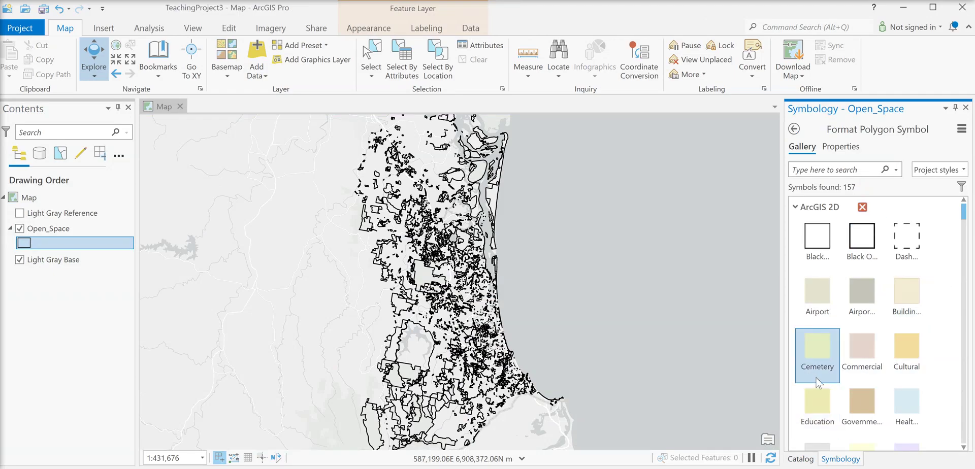
scroll(858, 356, down, 1)
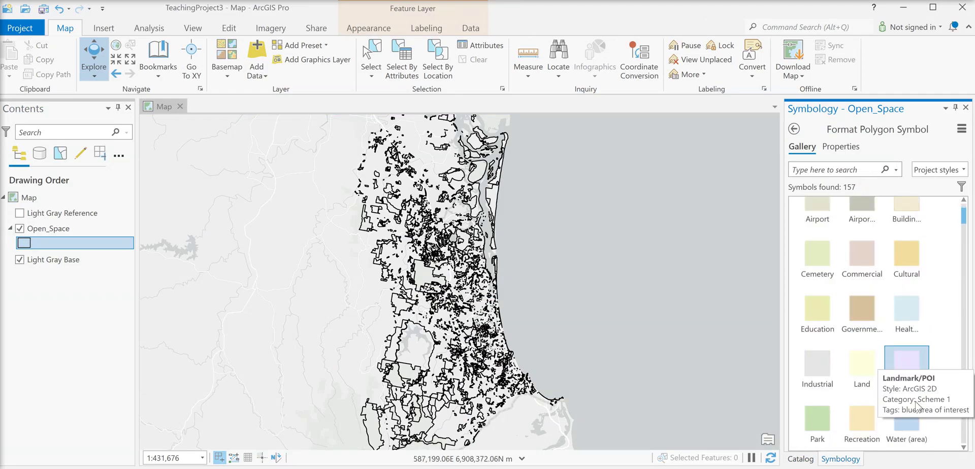
click(826, 423)
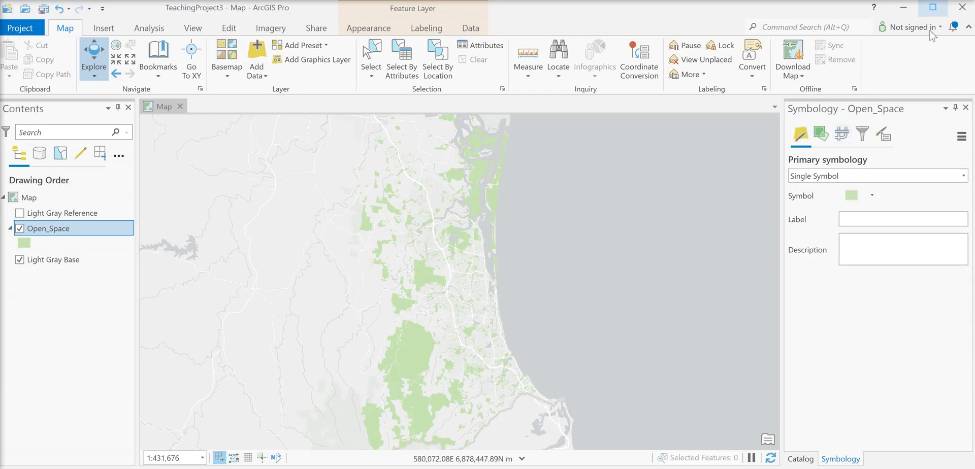
click(966, 108)
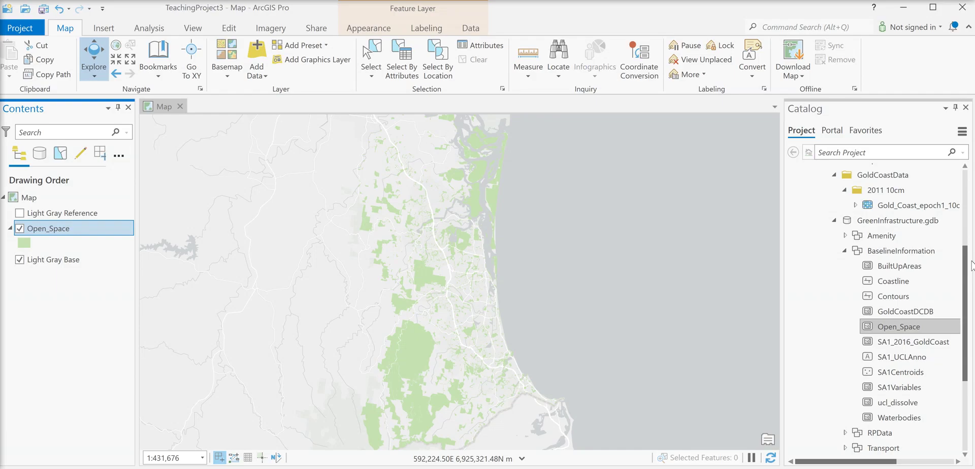
Set the outline width of the Open_Space polygon symbol to 0.2 pt and apply it
click(25, 243)
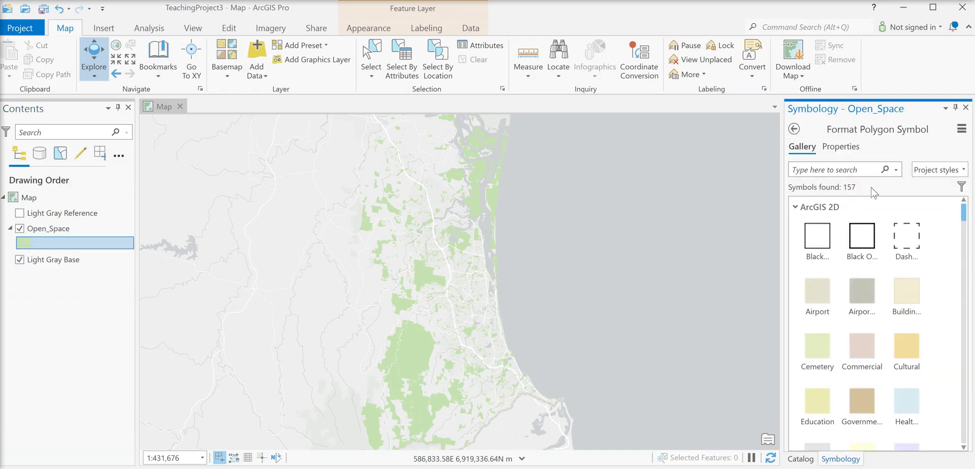
click(843, 148)
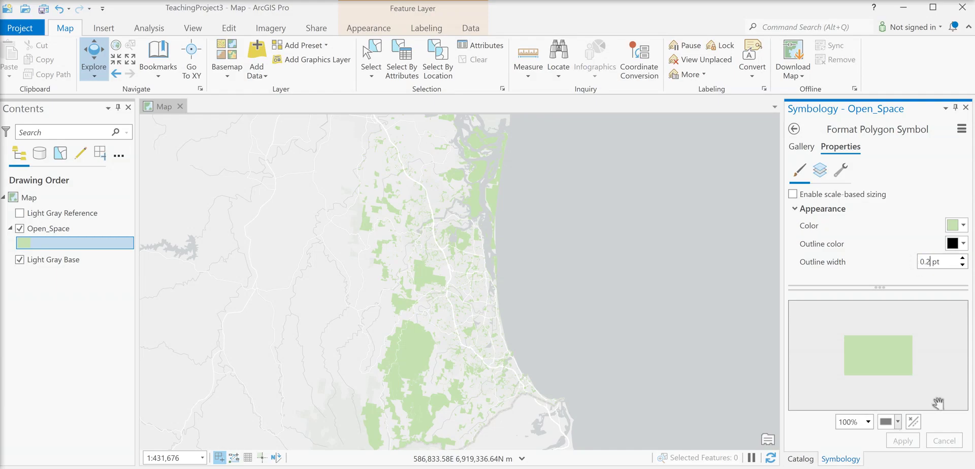
click(943, 377)
click(903, 441)
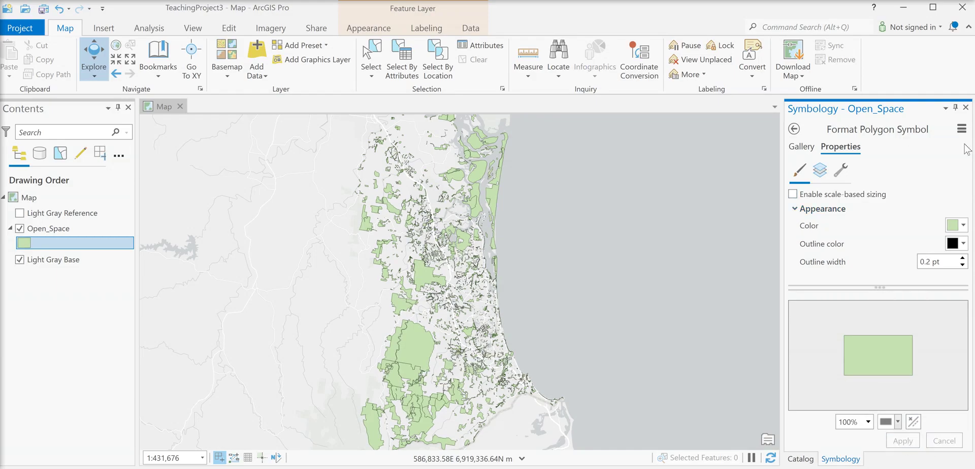
click(966, 108)
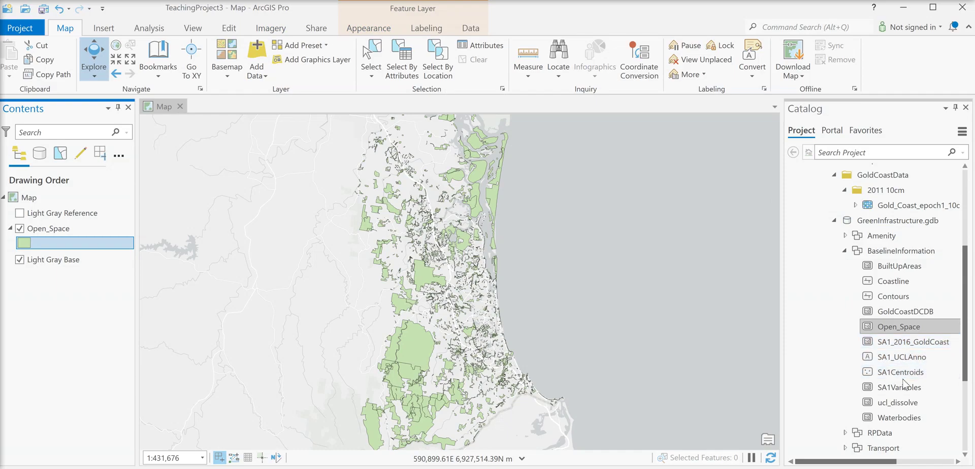
Add the Parks_Shelters feature class from the Amenity dataset in GreenInfrastructure.gdb to the map
mouse_move(908, 381)
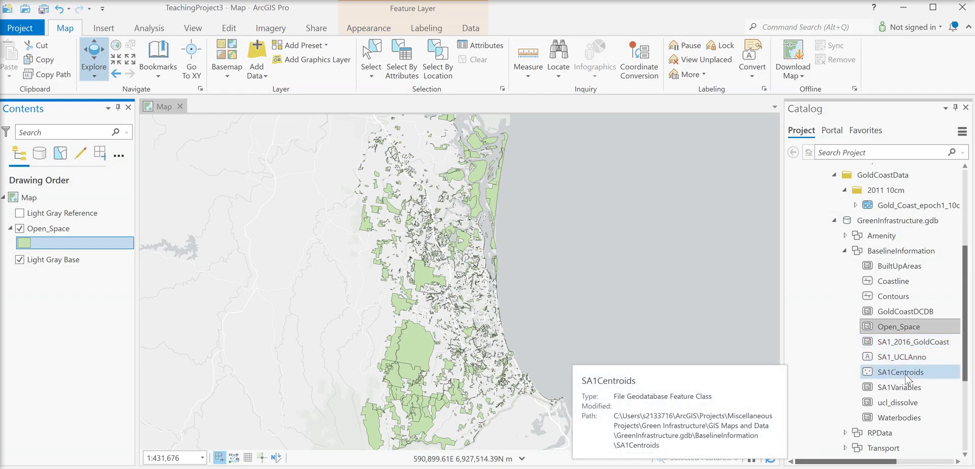
click(845, 251)
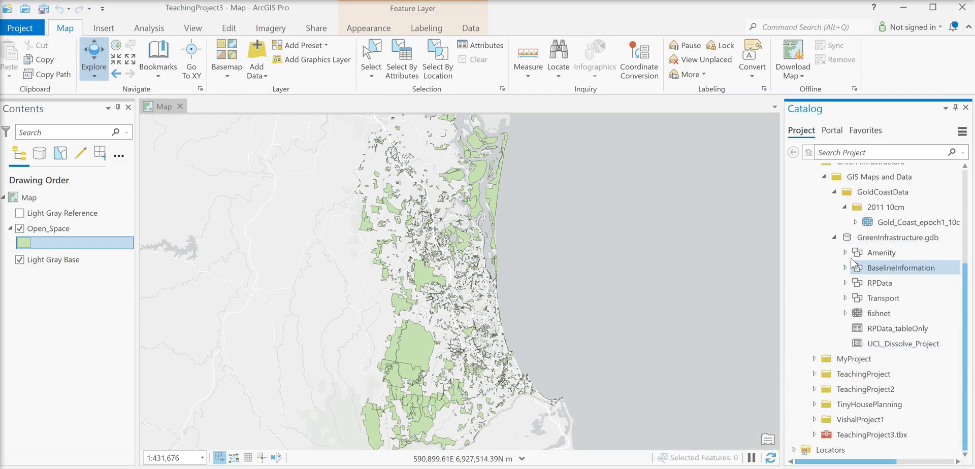
click(845, 253)
mouse_move(923, 273)
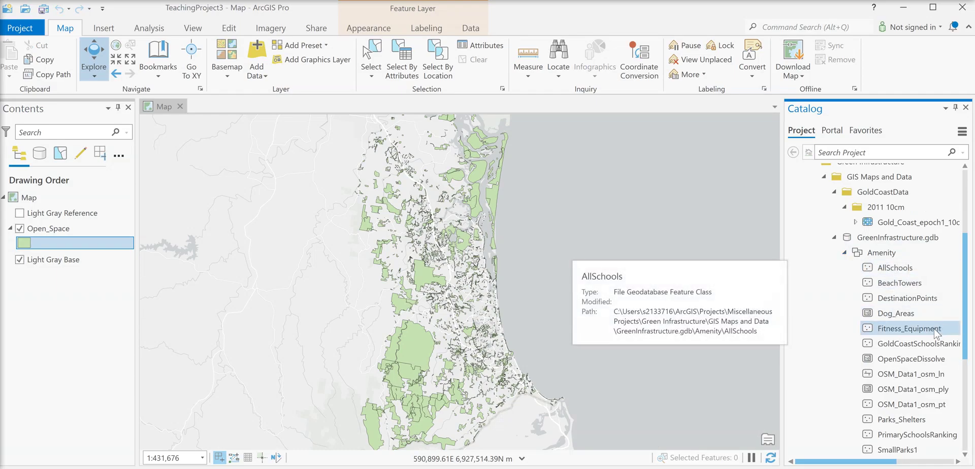
mouse_move(937, 333)
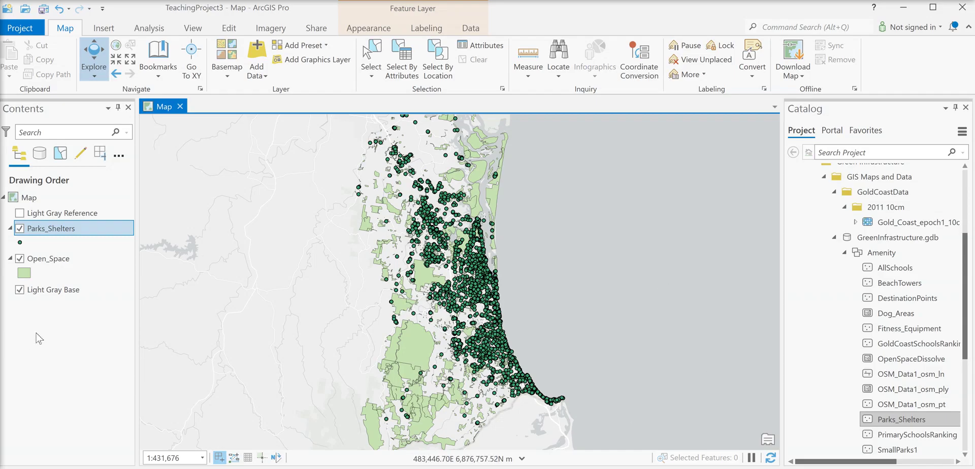
Set the outline width of the Parks_Shelters point symbol to 0.1 pt and apply it
click(20, 243)
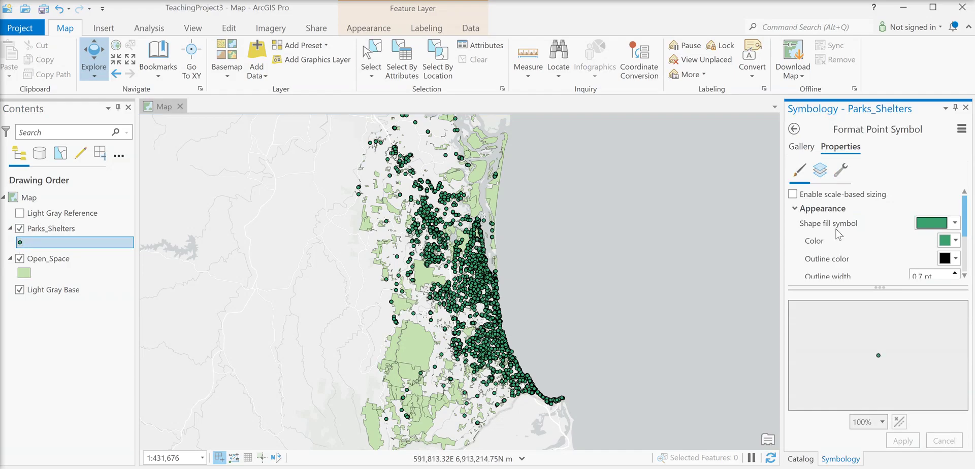
scroll(838, 235, down, 1)
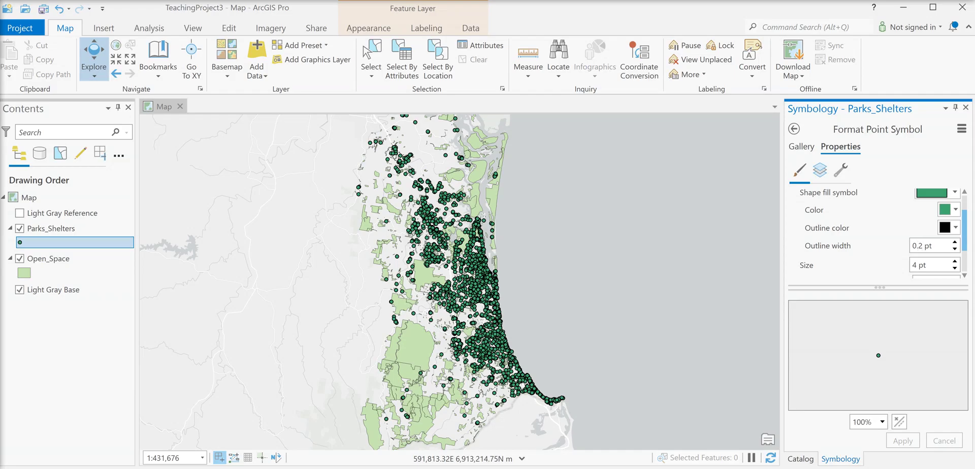
text(.1)
key(Tab)
click(903, 441)
click(965, 107)
Examine how the park shelters are distributed over the open spaces at city-wide and neighbourhood scales
scroll(478, 280, up, 6)
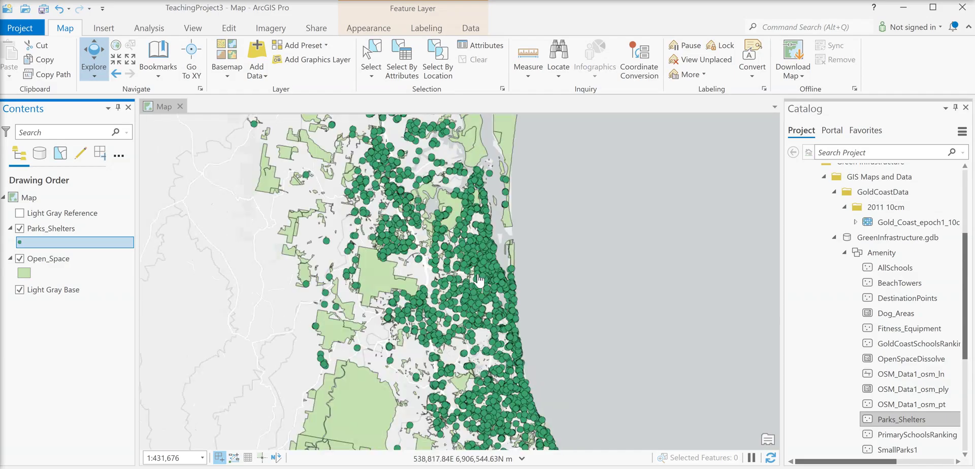
scroll(479, 280, down, 3)
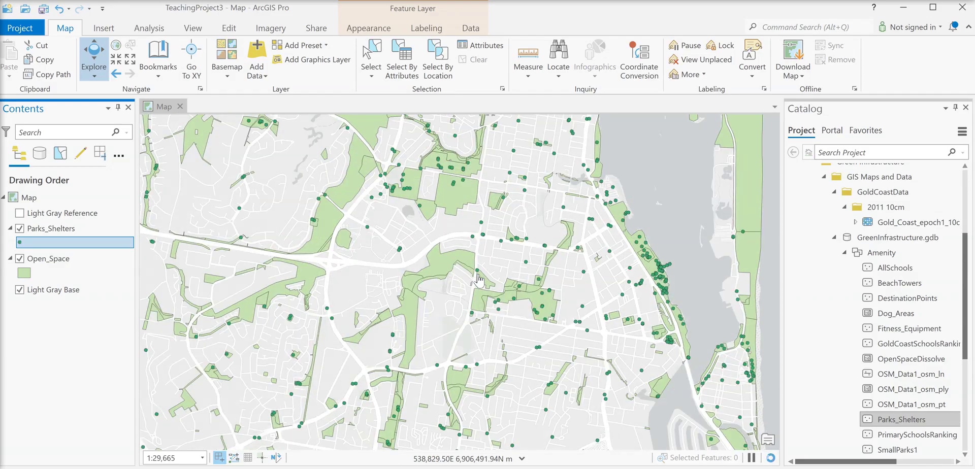
scroll(478, 280, down, 3)
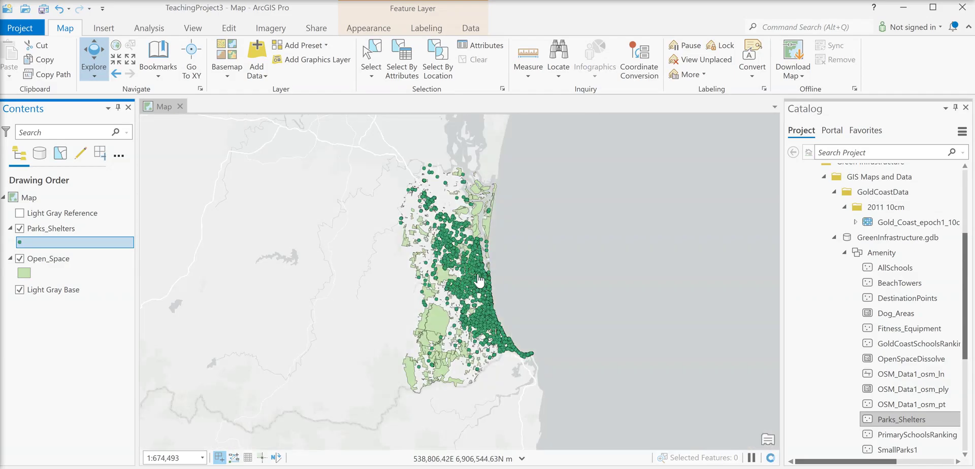
scroll(478, 280, up, 7)
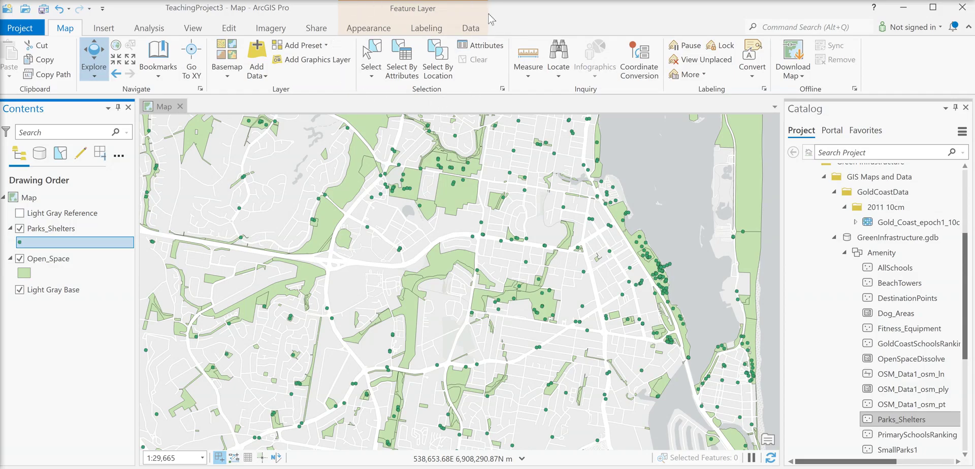
Review the appearance, labeling and data options available for the Parks_Shelters layer
click(364, 29)
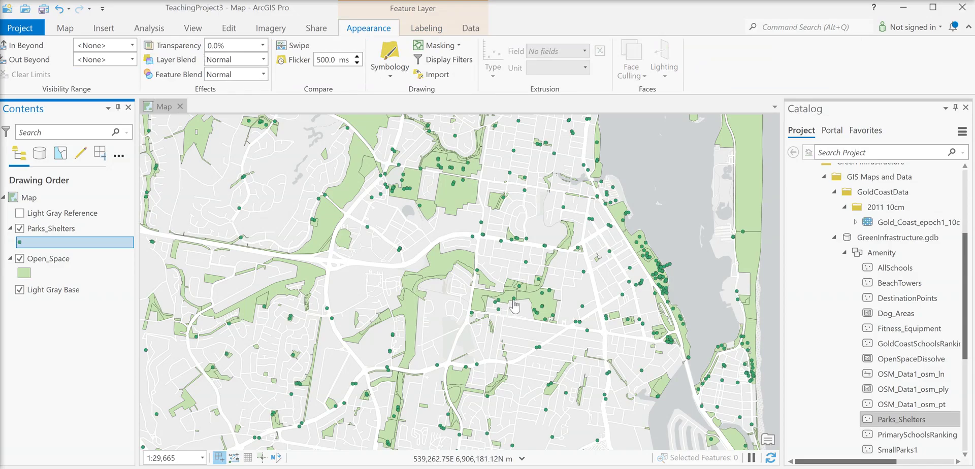
click(420, 32)
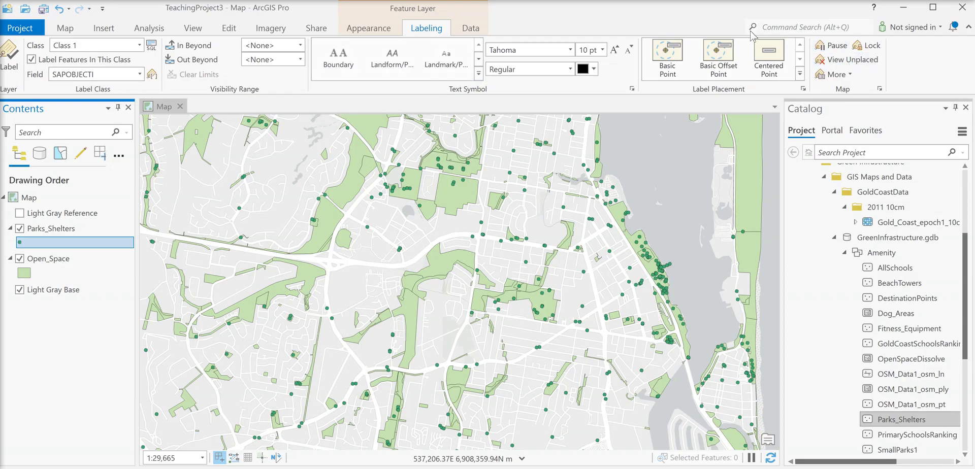
click(472, 30)
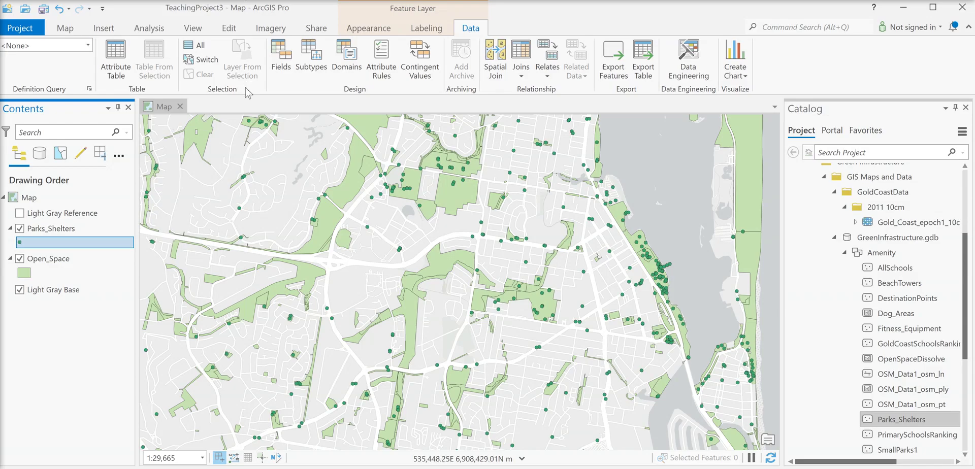
Open the Parks_Shelters attribute table and examine its first fields, such as FID, SAPOBJECTI and CLASS
click(116, 61)
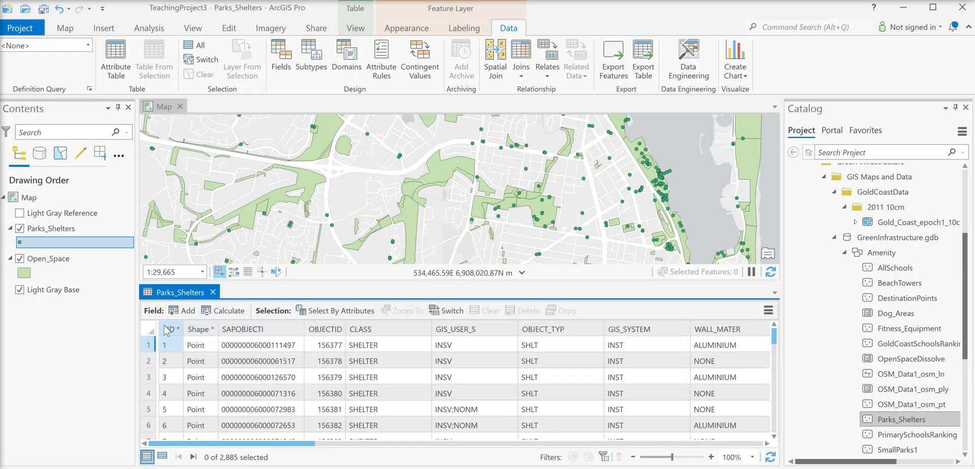
mouse_move(176, 337)
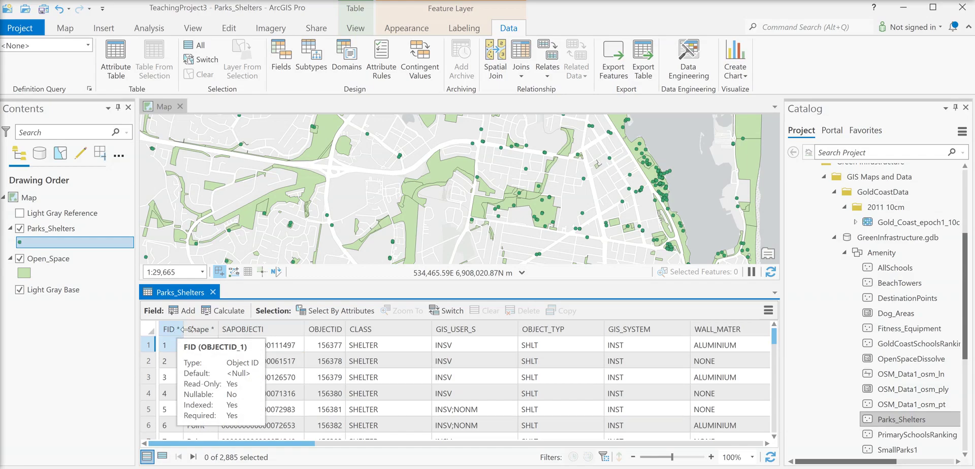
mouse_move(279, 332)
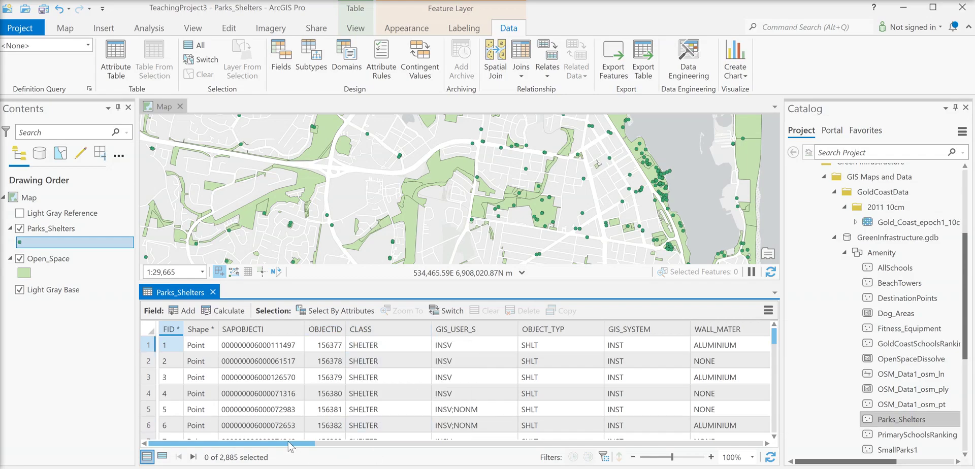
drag(291, 447, 300, 447)
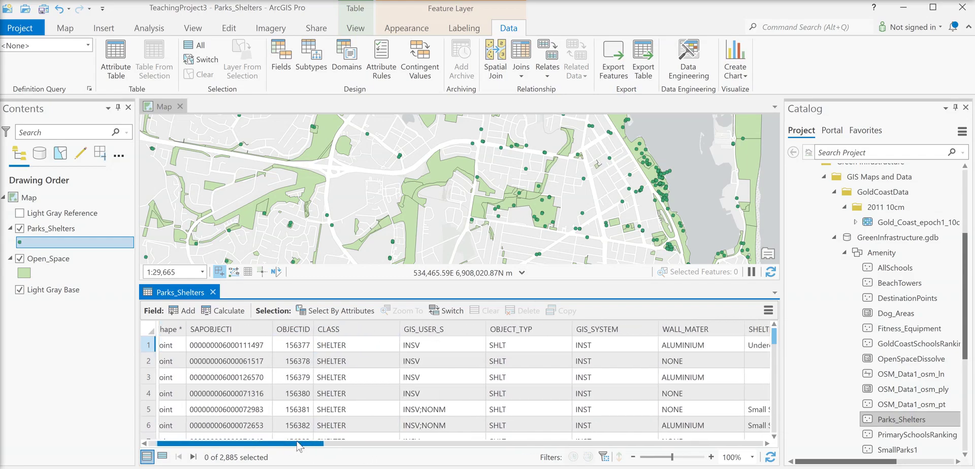
Sort the Parks_Shelters records by the CLASS field in ascending and finally in descending order
right_click(339, 332)
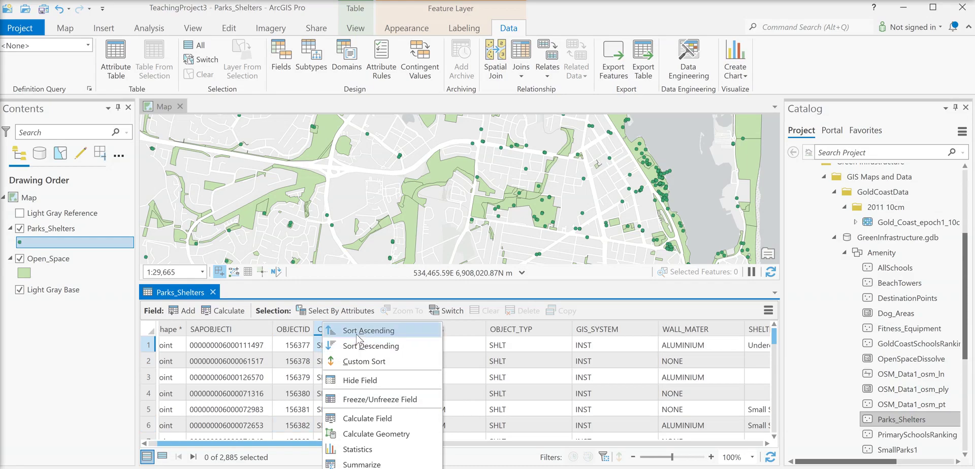
click(340, 332)
right_click(358, 331)
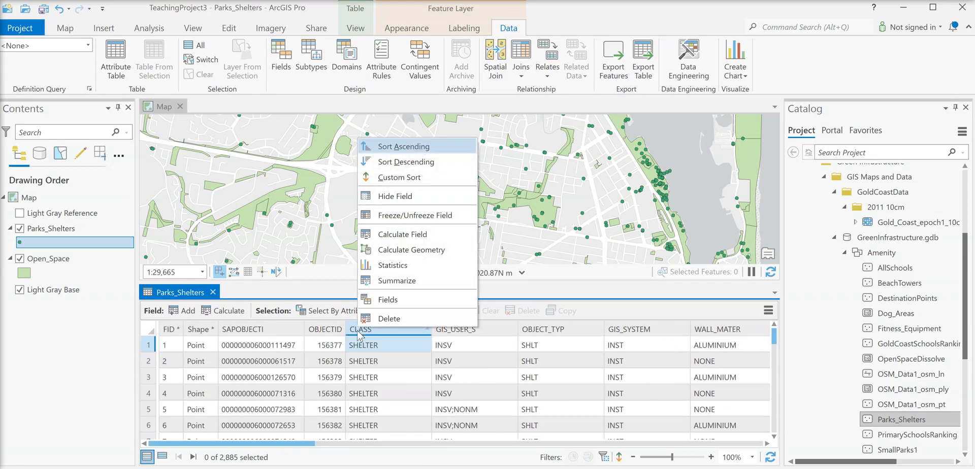
click(394, 161)
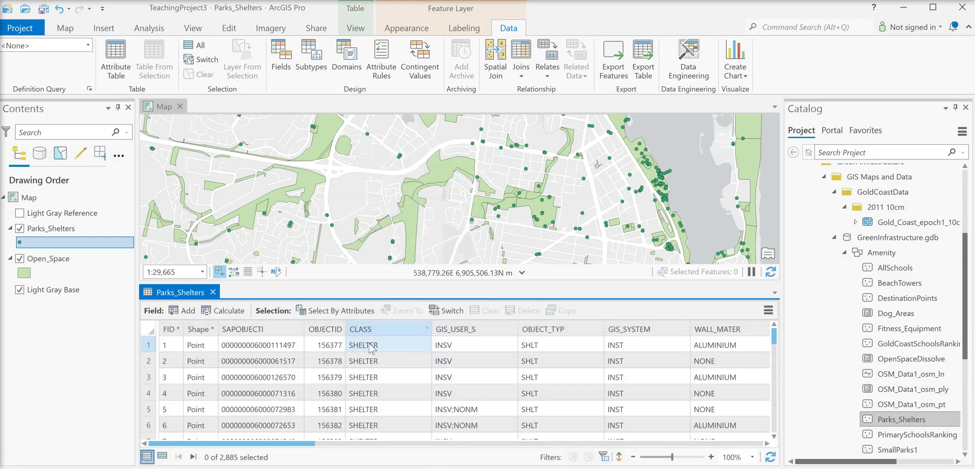
Review the remaining shelter attributes, from GIS_USER_S through wall material and construction type to GlobalID
click(459, 330)
drag(285, 444, 321, 450)
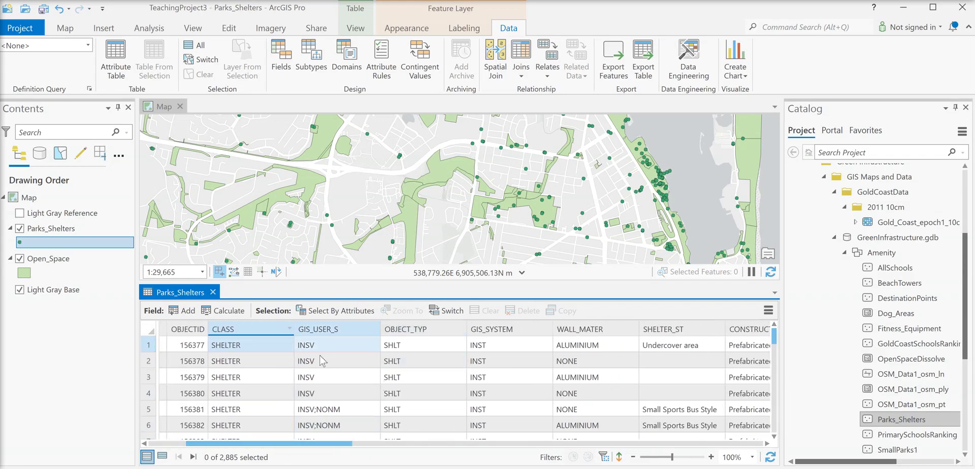
click(414, 329)
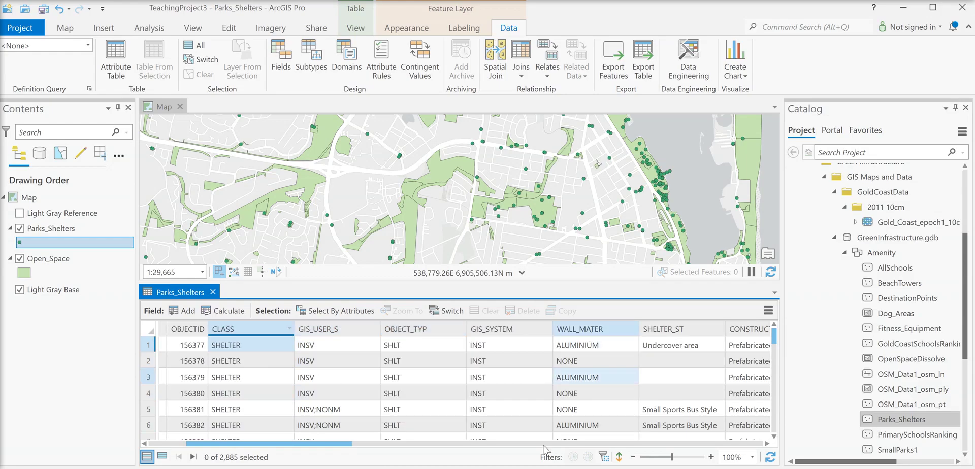
drag(314, 444, 371, 449)
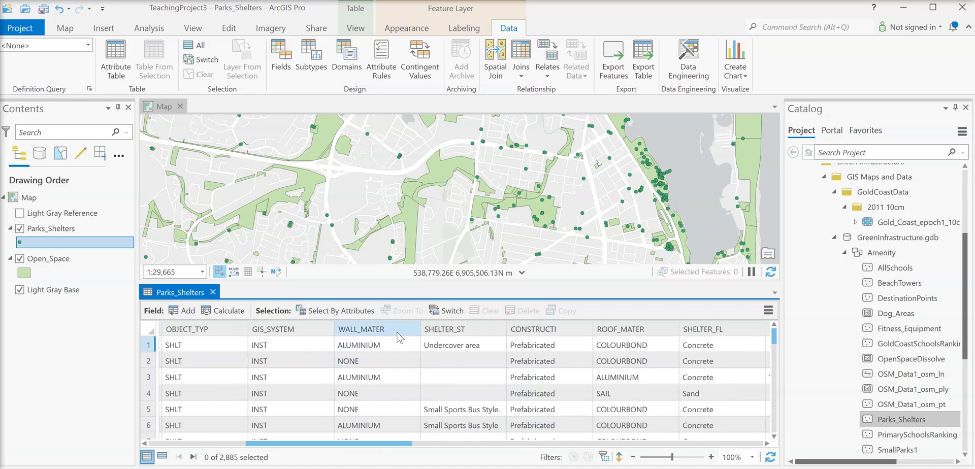
mouse_move(376, 332)
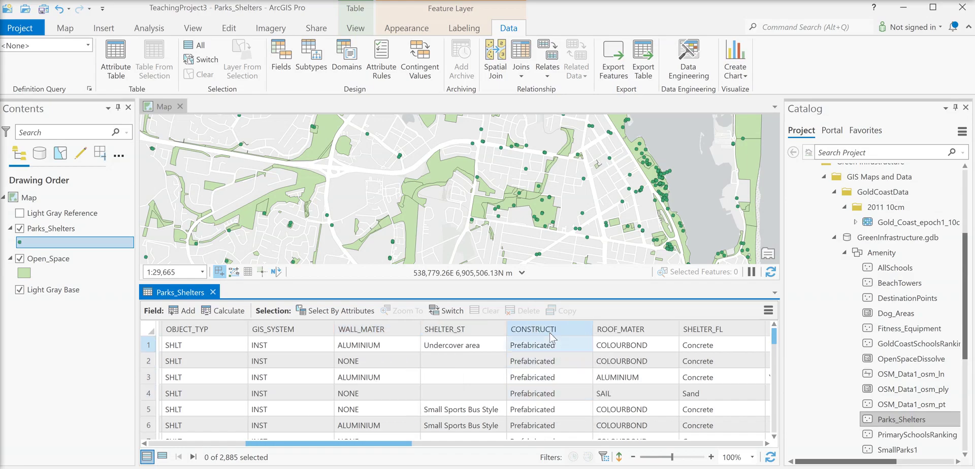
drag(387, 445, 738, 468)
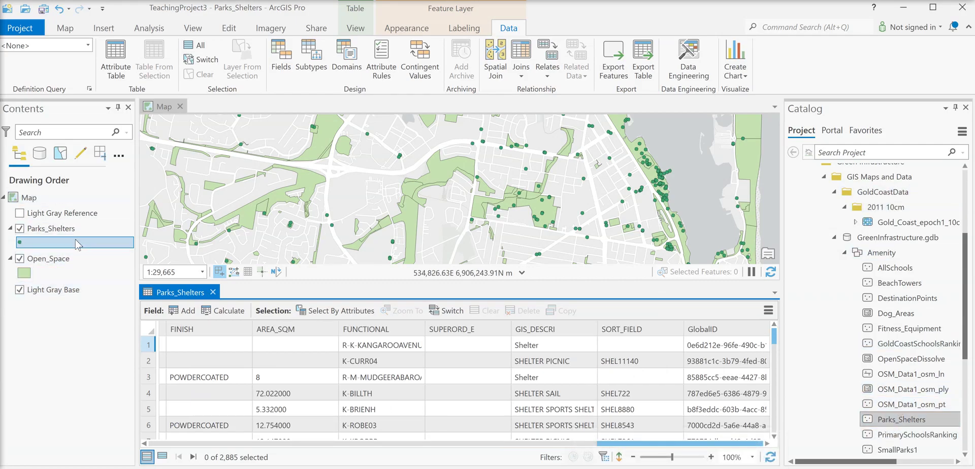
Change the primary symbology of the Parks_Shelters layer from a single symbol to Unique Values
right_click(66, 232)
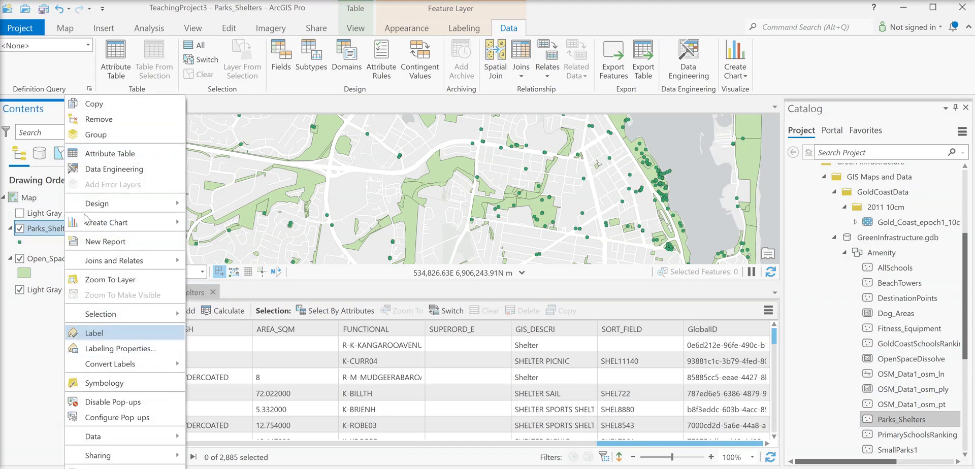
click(105, 383)
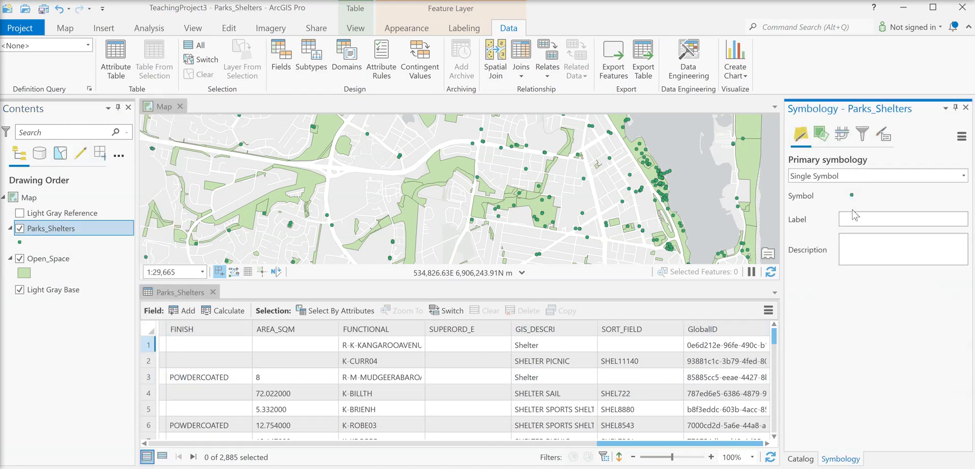
click(964, 176)
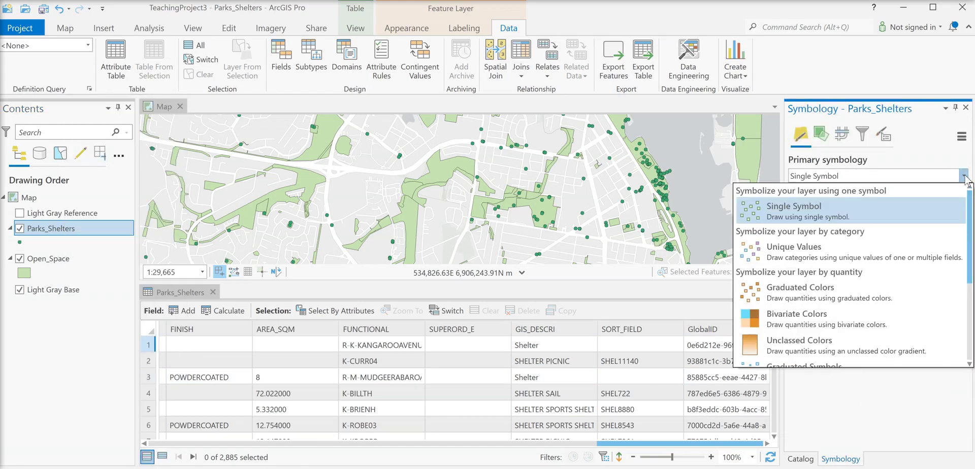
click(886, 249)
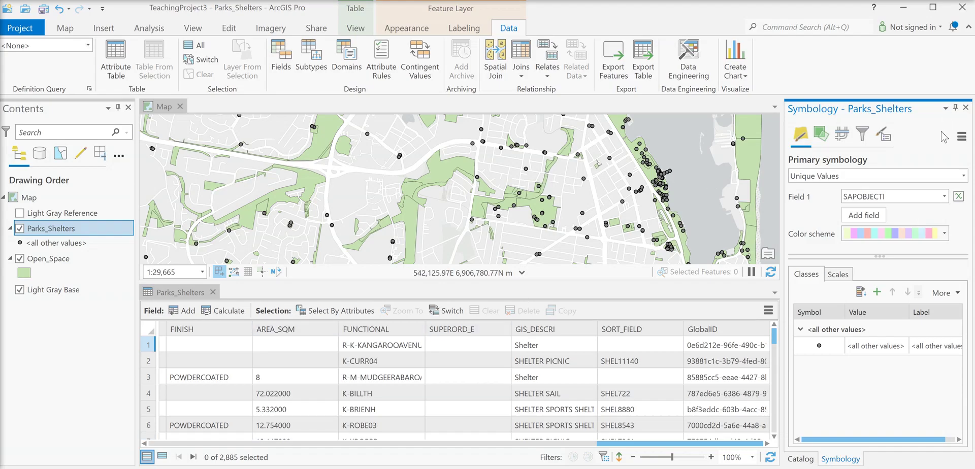
Check the fields offered for the unique values against the shelter table's style, construction, roof and floor columns
click(945, 197)
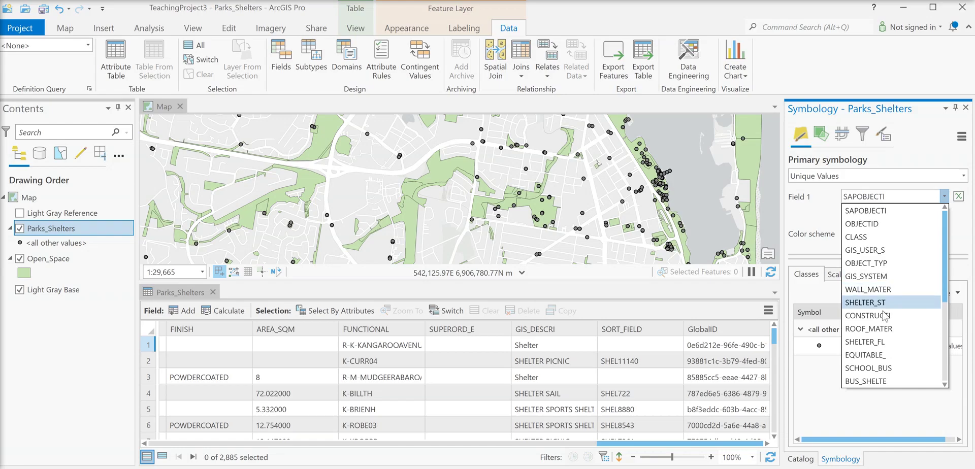
click(272, 443)
click(272, 443)
click(272, 443)
click(272, 443)
click(272, 443)
click(272, 443)
click(272, 443)
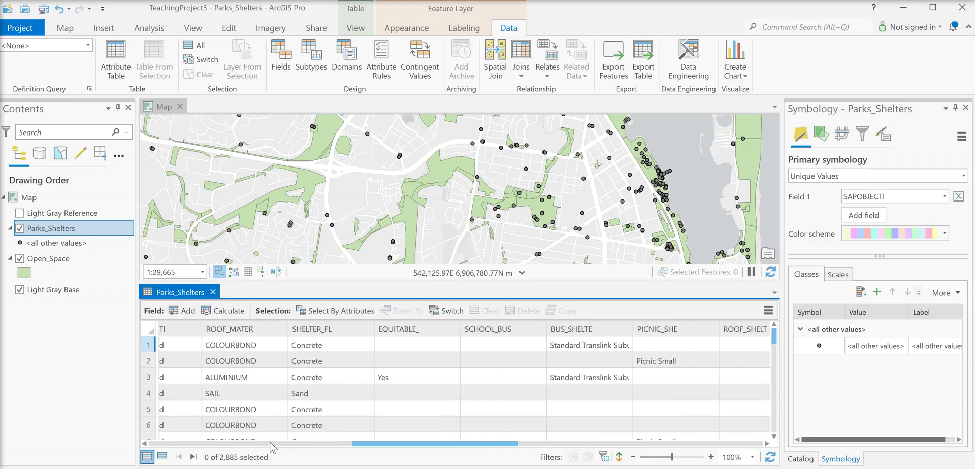
click(272, 443)
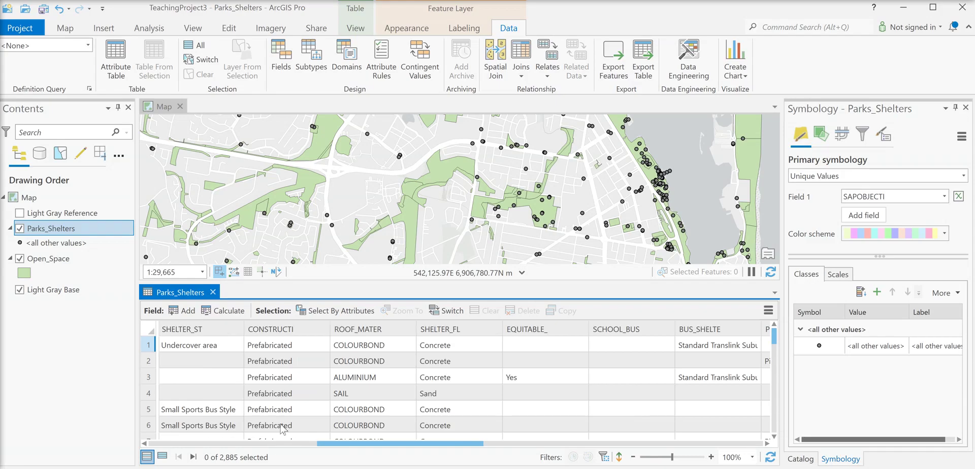
Categorize the shelters by the CONSTRUCTI field and inspect the resulting classes on a wider extent of the map
click(943, 198)
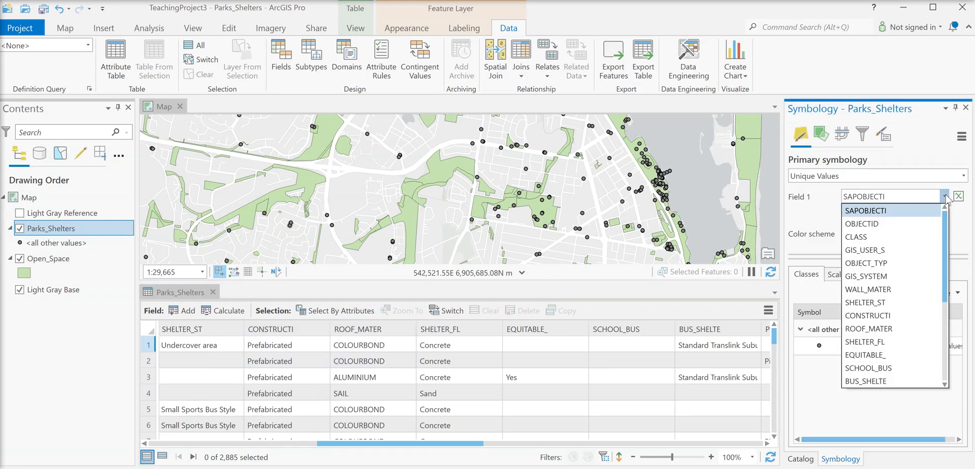
click(884, 315)
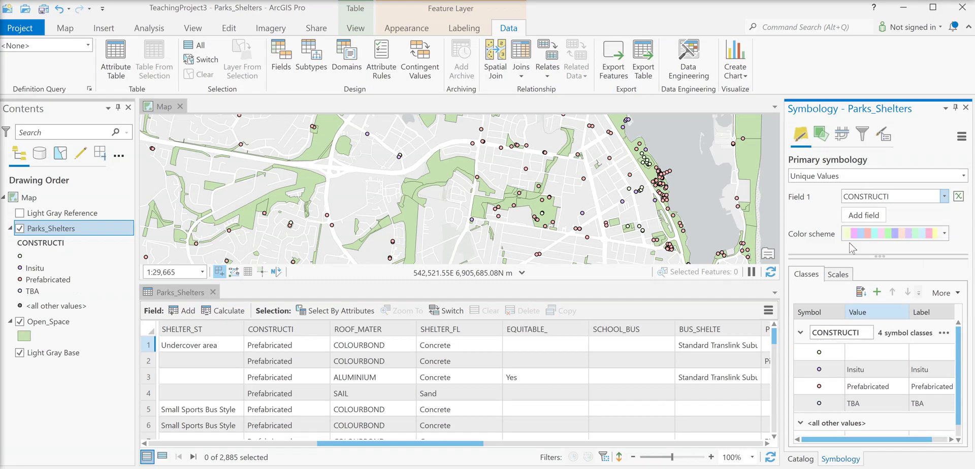
scroll(903, 359, down, 1)
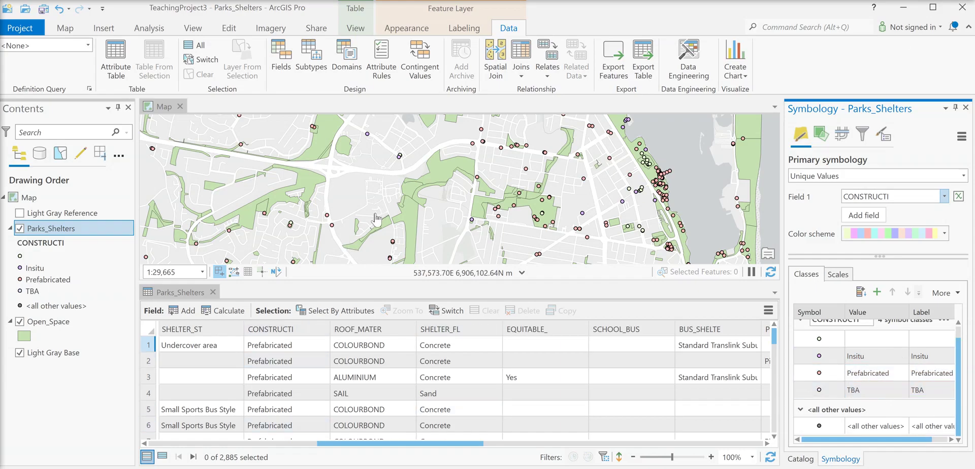
scroll(376, 219, down, 2)
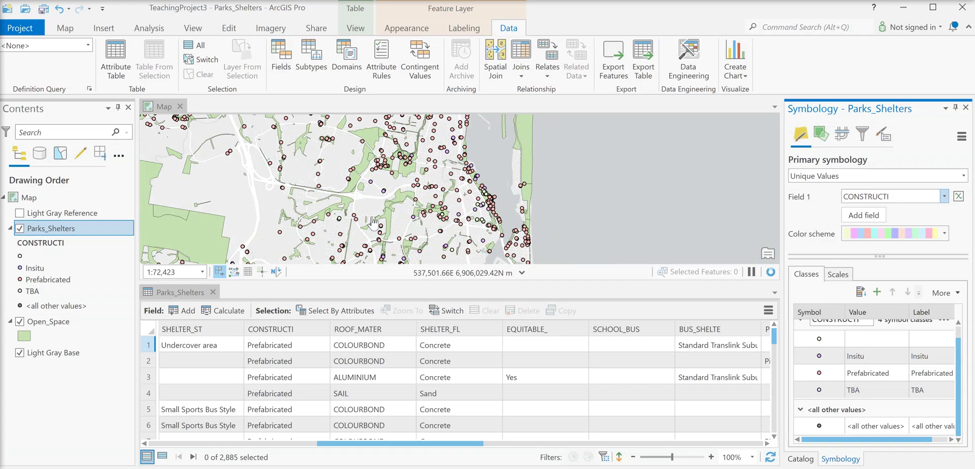
Apply the bright multicolour scheme at the start of the color scheme list to the shelter classes and save the project
click(945, 234)
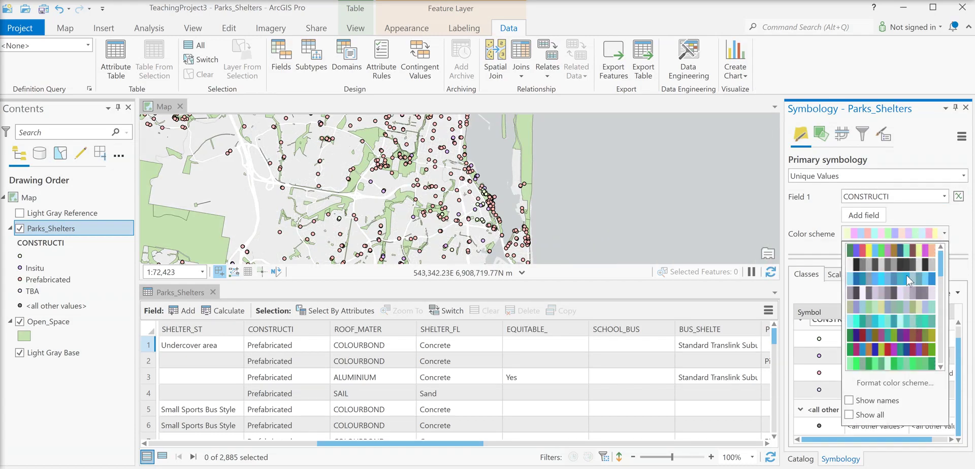
click(889, 250)
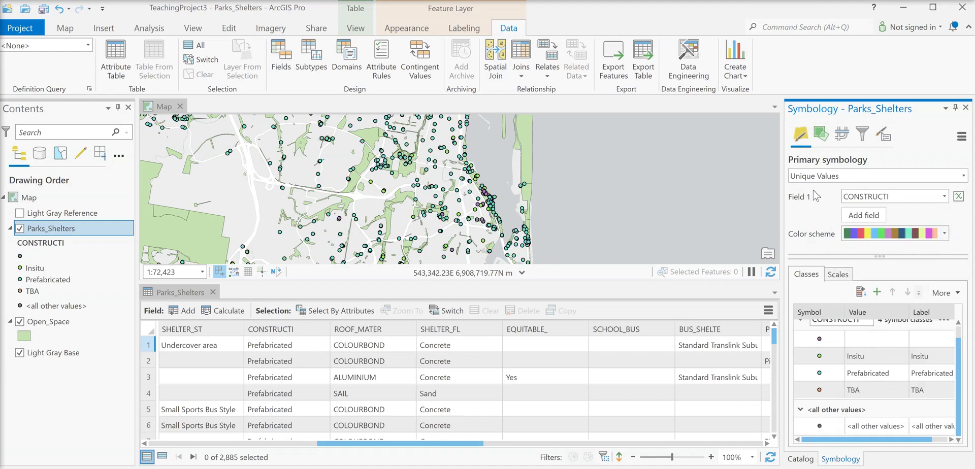
click(44, 9)
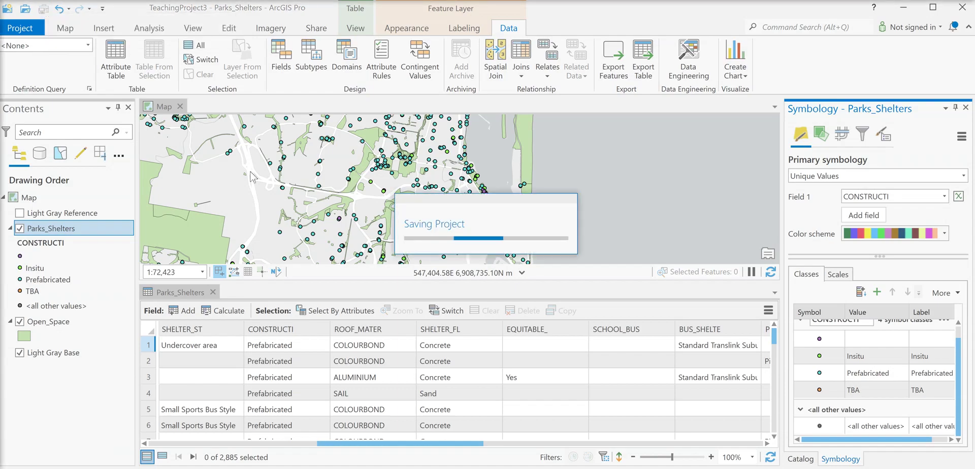